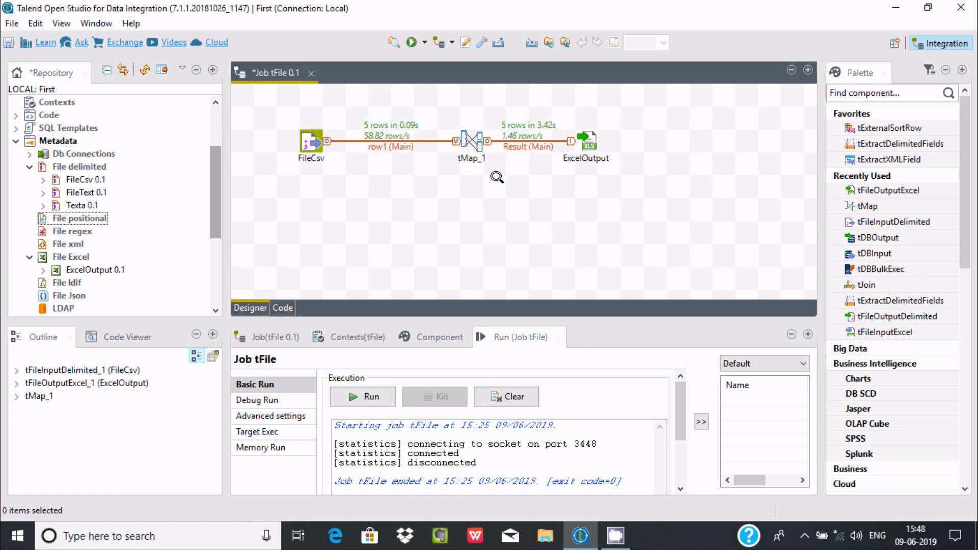
Step: Start a new positional file metadata entry named File_Positional and proceed to its file location settings
right_click(45, 217)
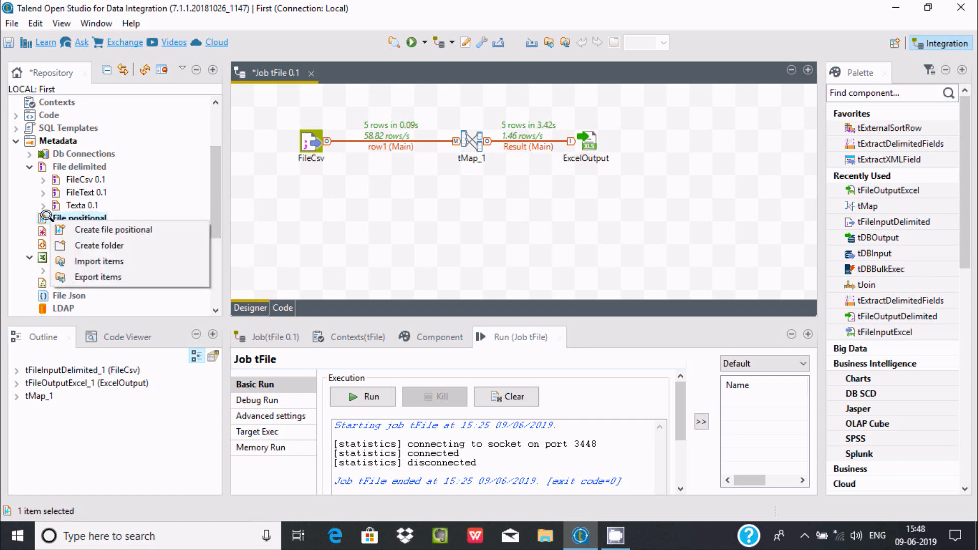
click(114, 229)
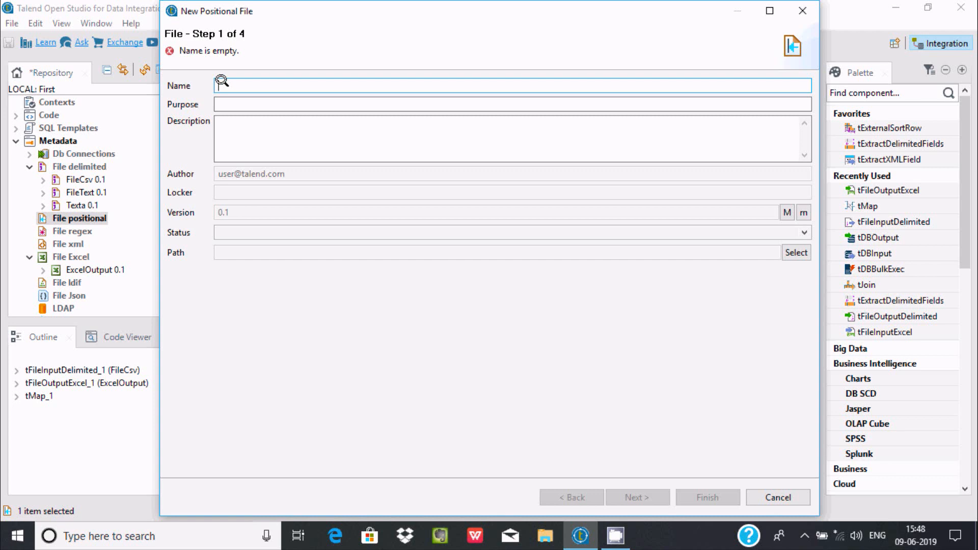
text(File_Positional)
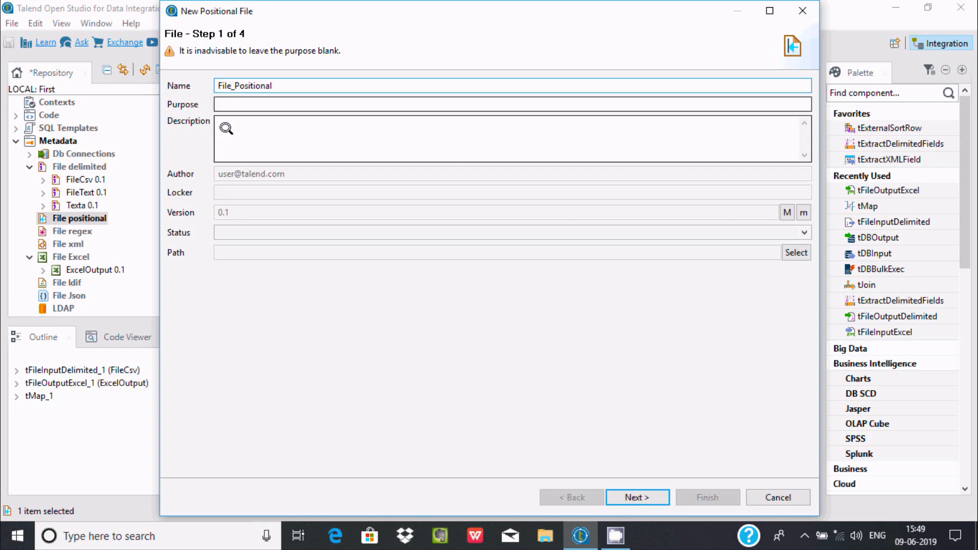
click(637, 497)
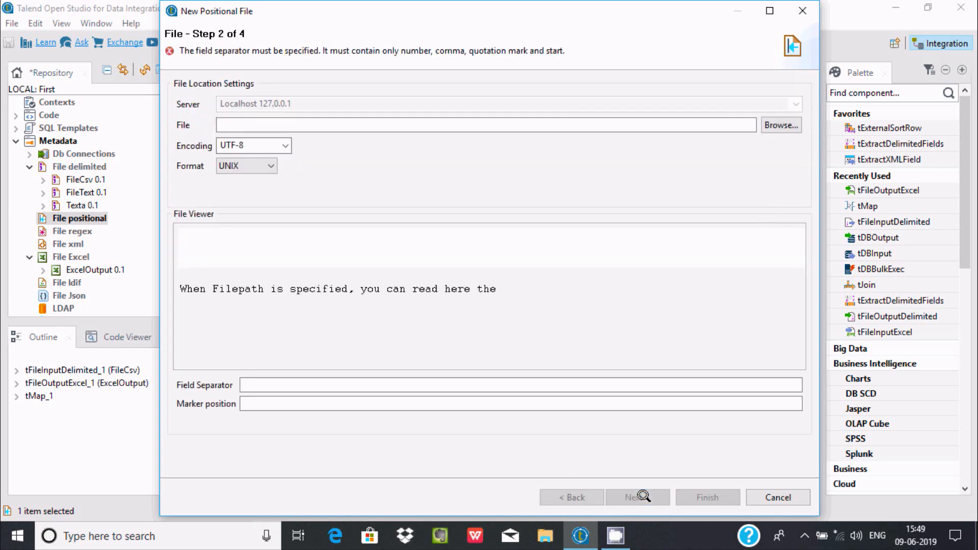
Step: Load the tt text file from the Desktop as the positional source file
click(774, 125)
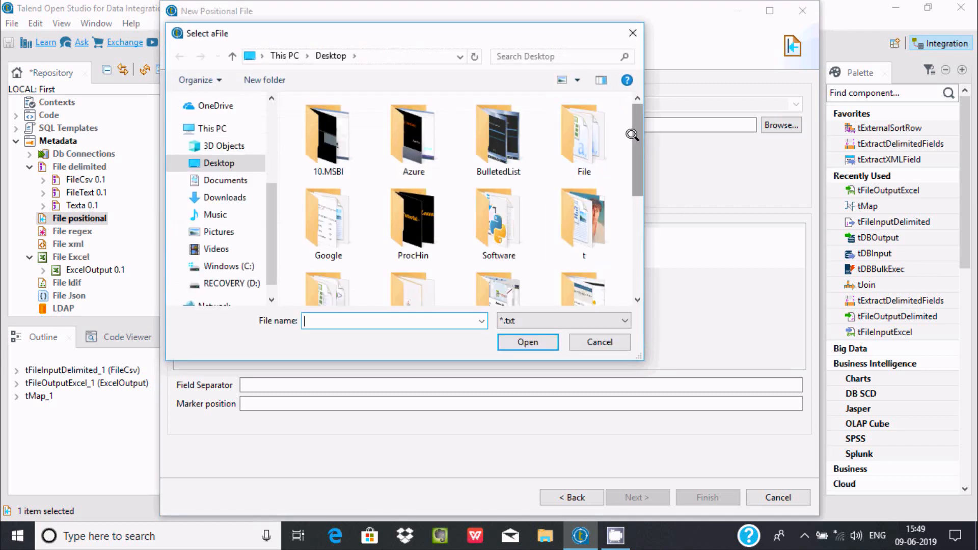
drag(637, 135, 631, 237)
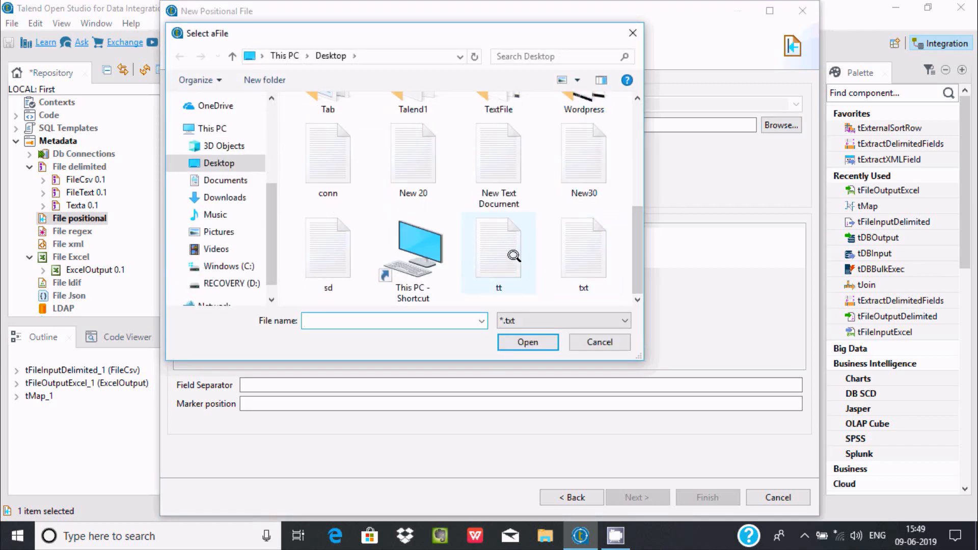
click(509, 255)
click(528, 342)
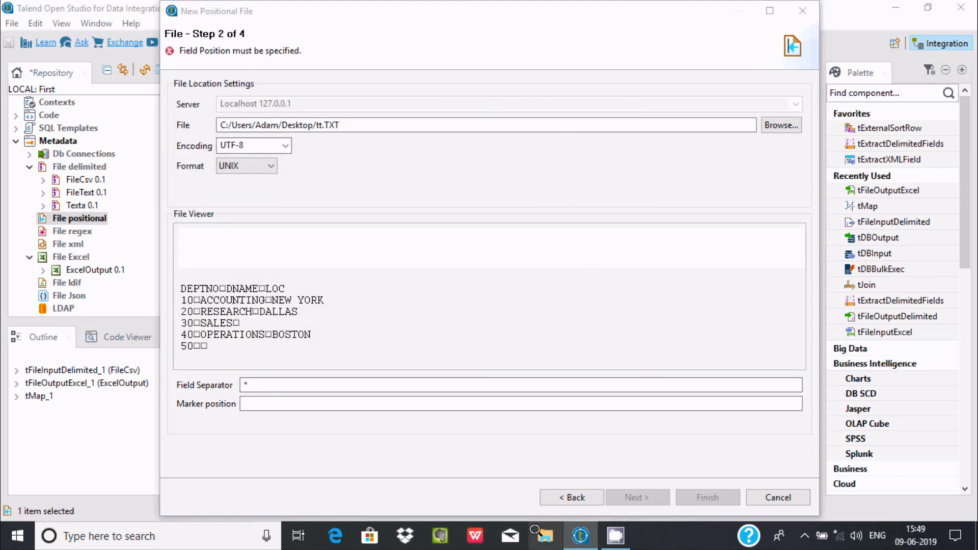
Step: Switch to File Explorer, view the contents of the Desktop file tt in Notepad, and return to the Talend wizard
click(545, 535)
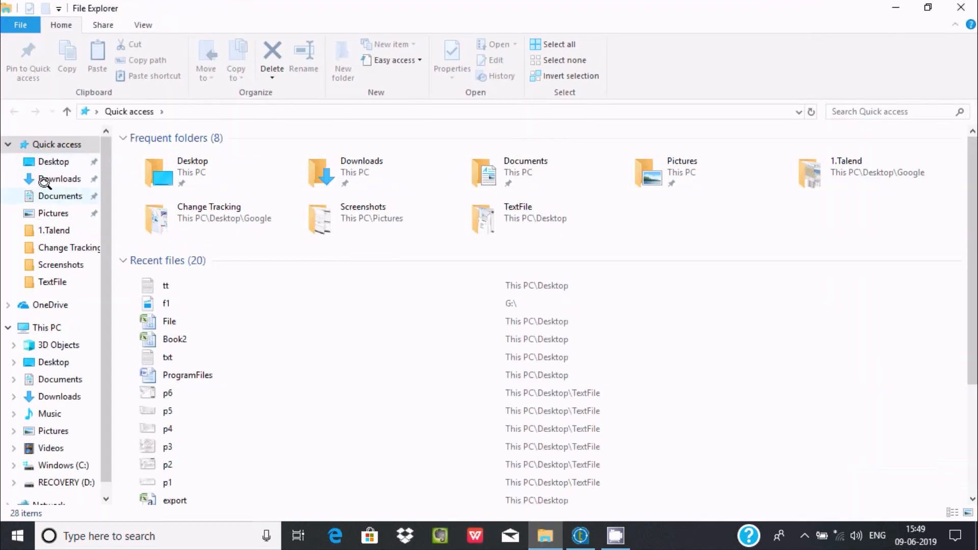
click(49, 161)
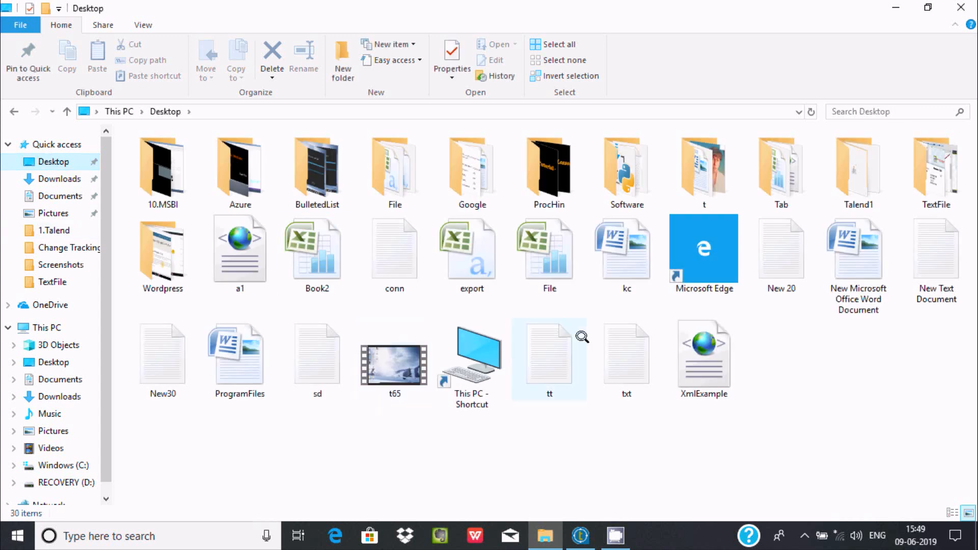
double_click(561, 351)
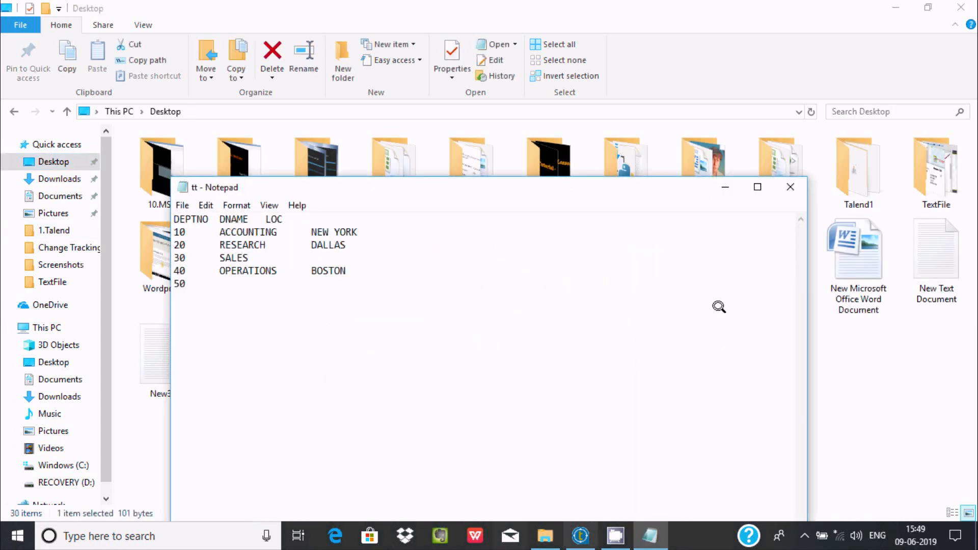
click(786, 187)
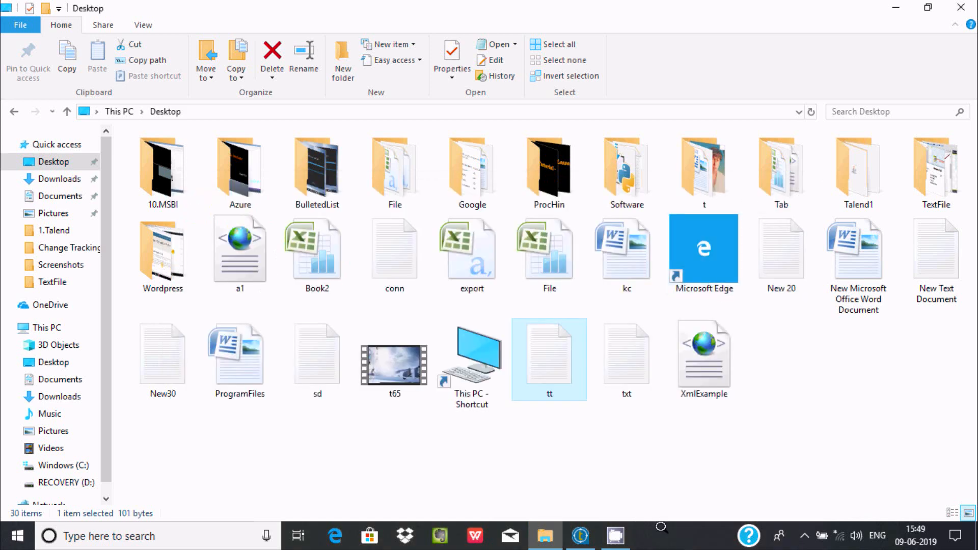
click(613, 535)
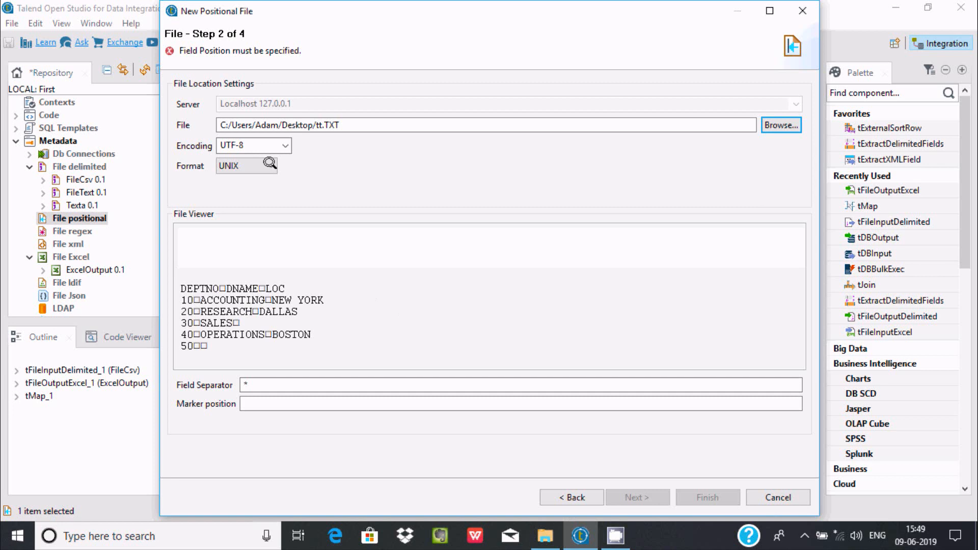
Step: Set the positional file's encoding to windows-1252
click(283, 145)
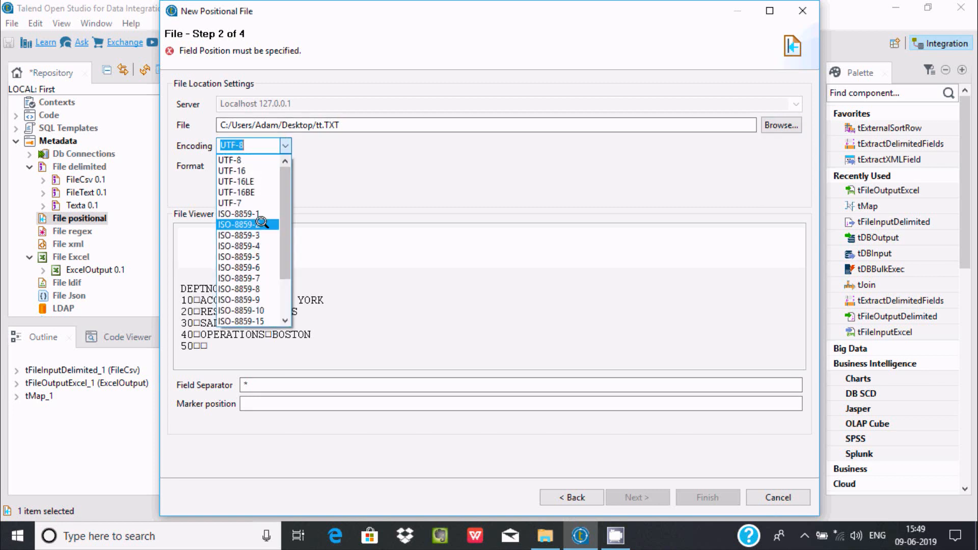
drag(284, 214, 284, 252)
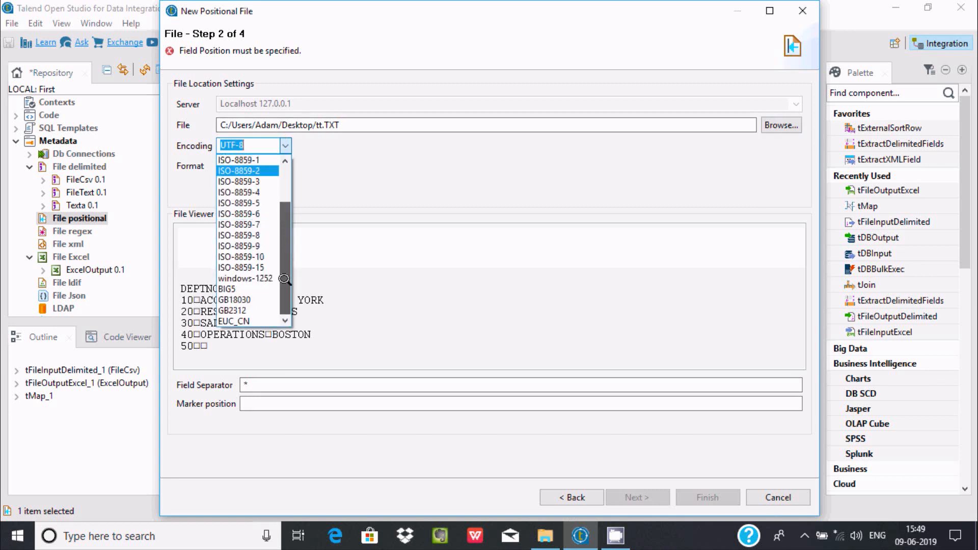
click(254, 278)
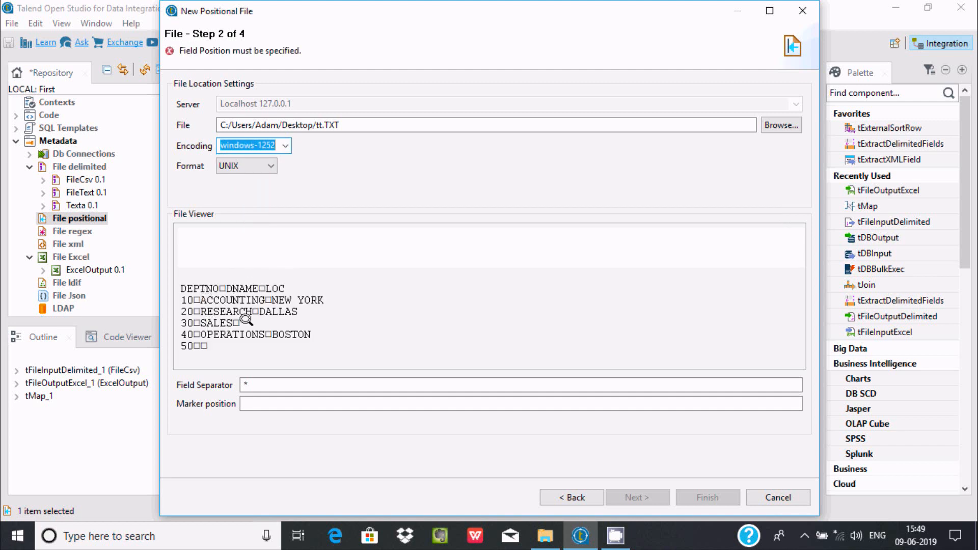
Step: Place field boundary markers at positions 6 and 12 in the file viewer
click(374, 386)
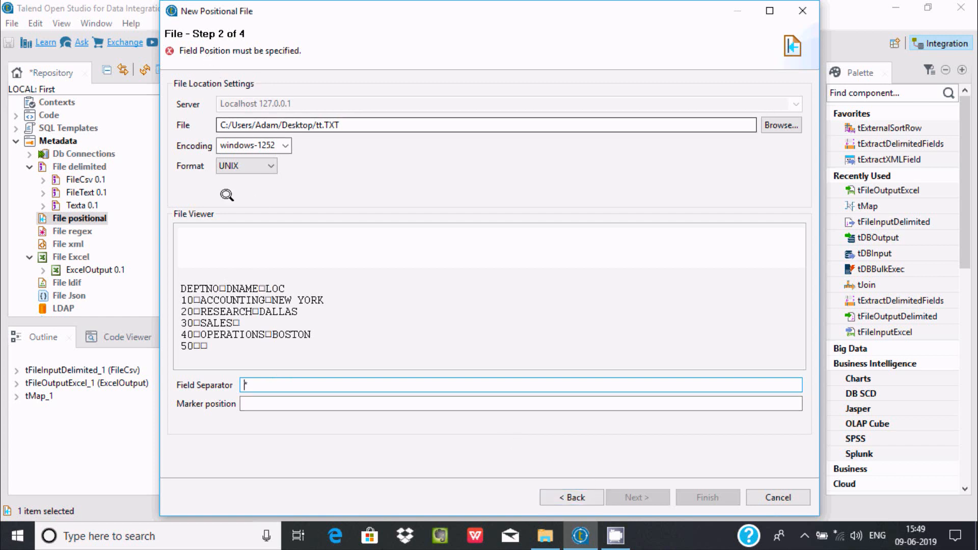
click(216, 238)
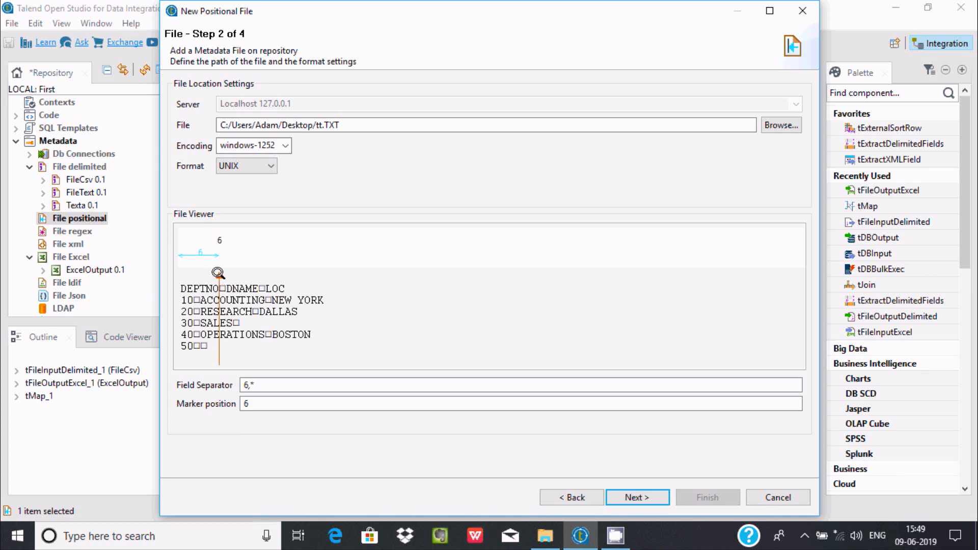
drag(217, 270, 210, 282)
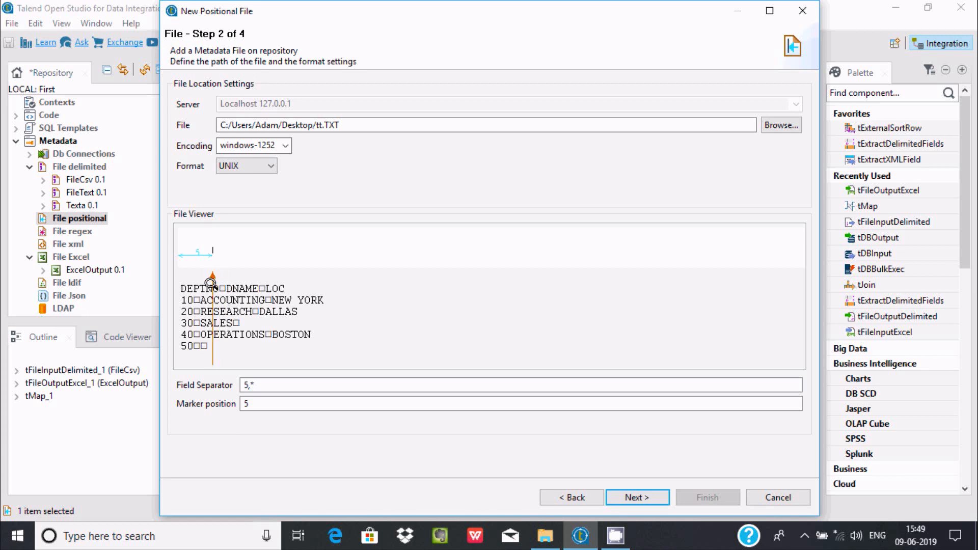
click(217, 276)
drag(206, 270, 212, 272)
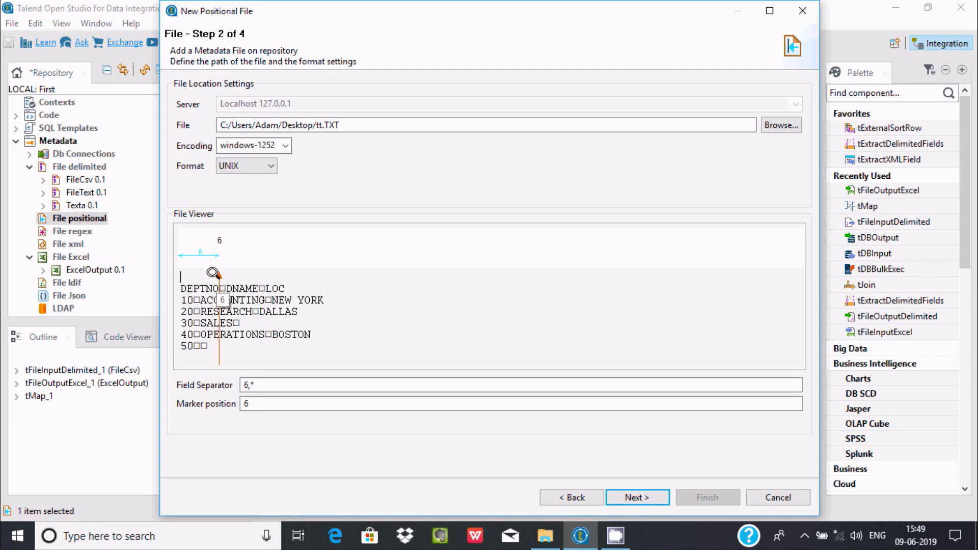
click(257, 279)
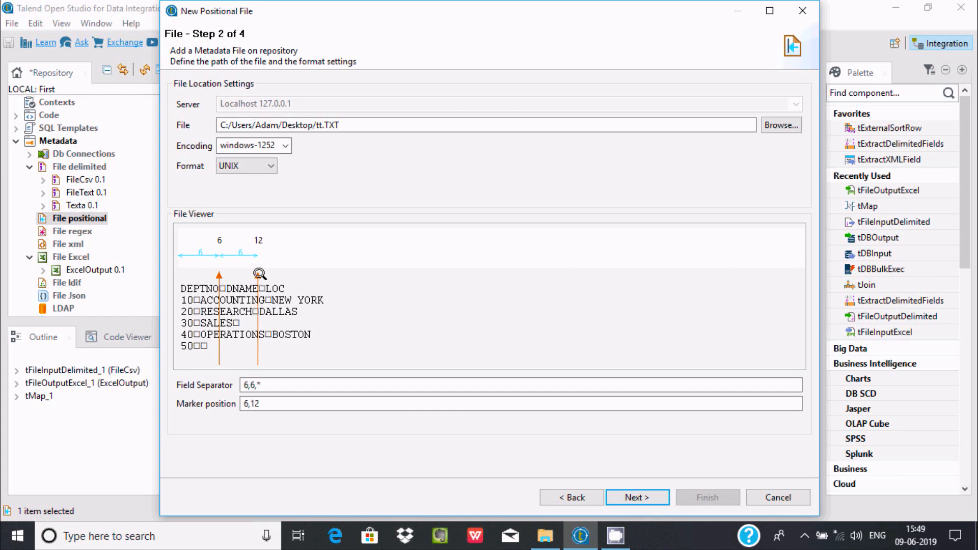
Step: Proceed to the parsing preview of the tt file and cancel the new positional file
click(637, 496)
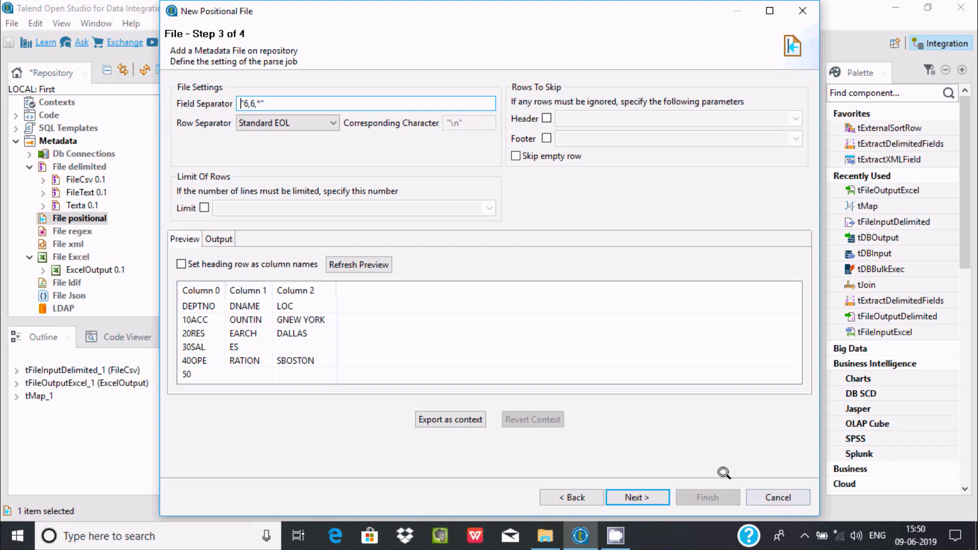
click(774, 497)
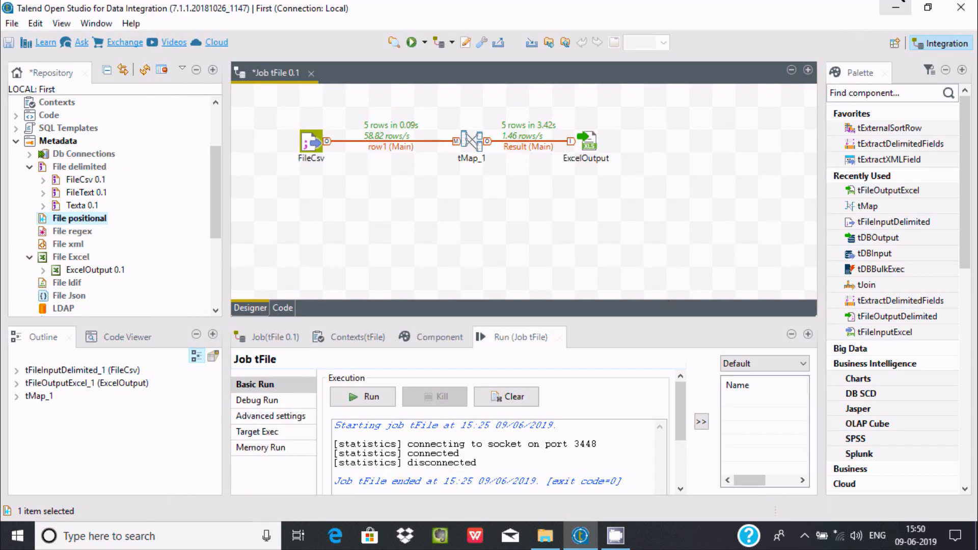
Step: Switch to File Explorer, view the contents of the Desktop file txt in Notepad, and return to Talend
click(896, 7)
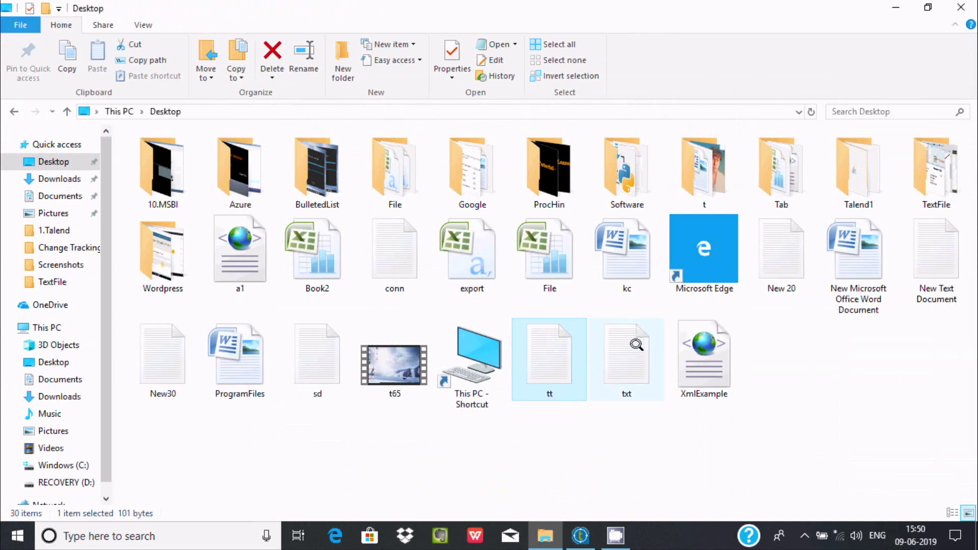
double_click(637, 345)
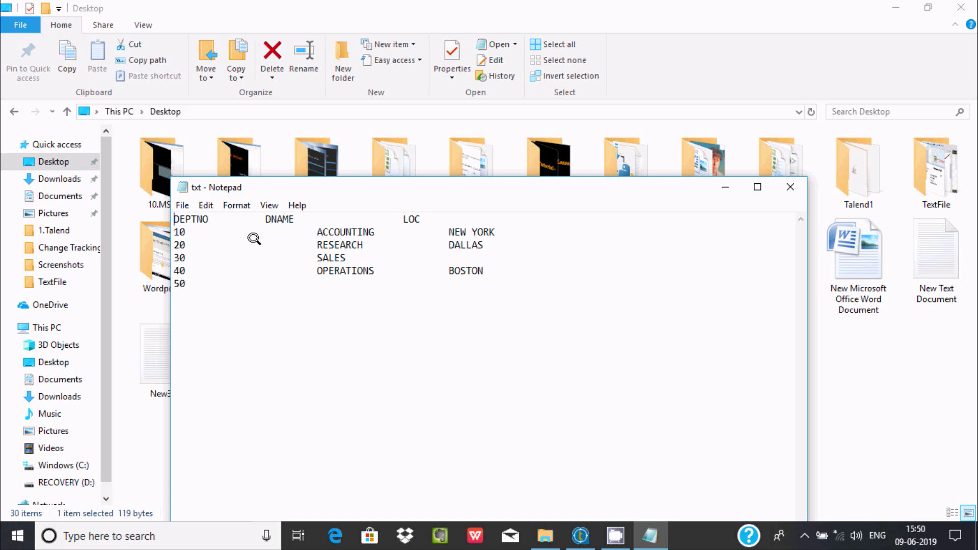
click(789, 187)
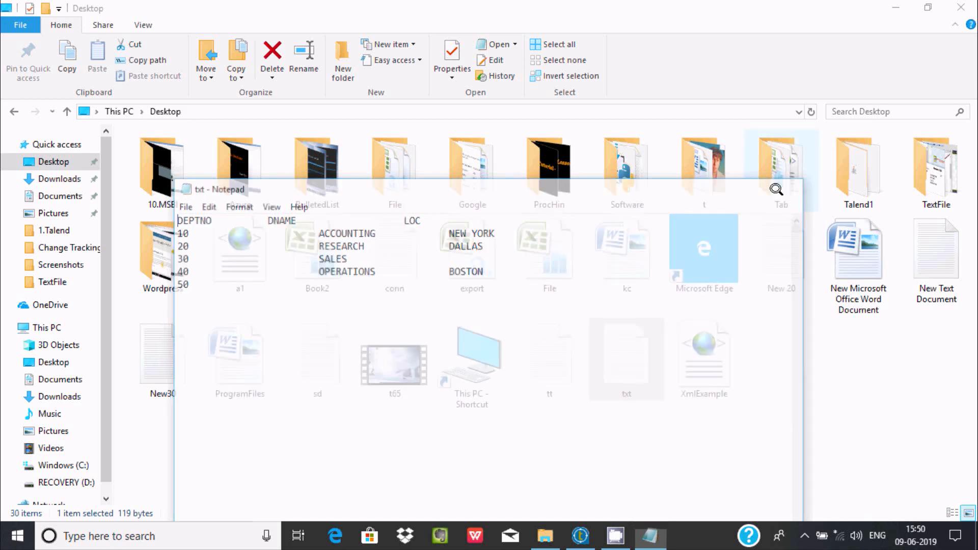
click(896, 7)
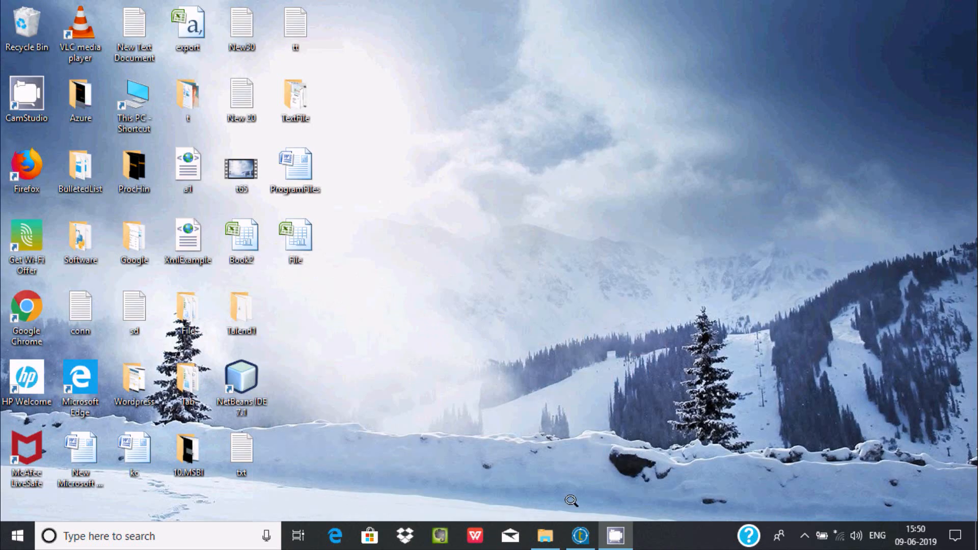
click(580, 535)
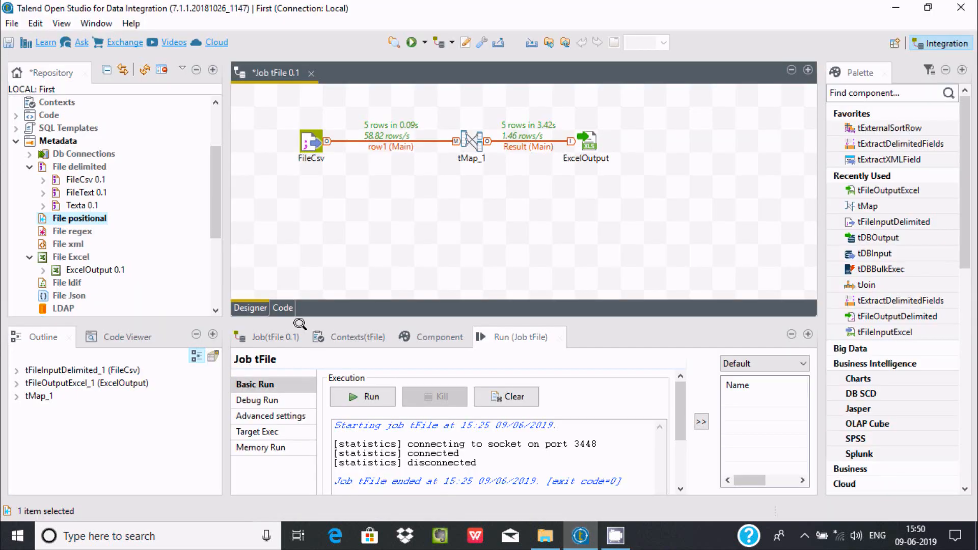
Step: Start a new positional file metadata entry named fFile and proceed to its file location settings
right_click(65, 219)
click(98, 227)
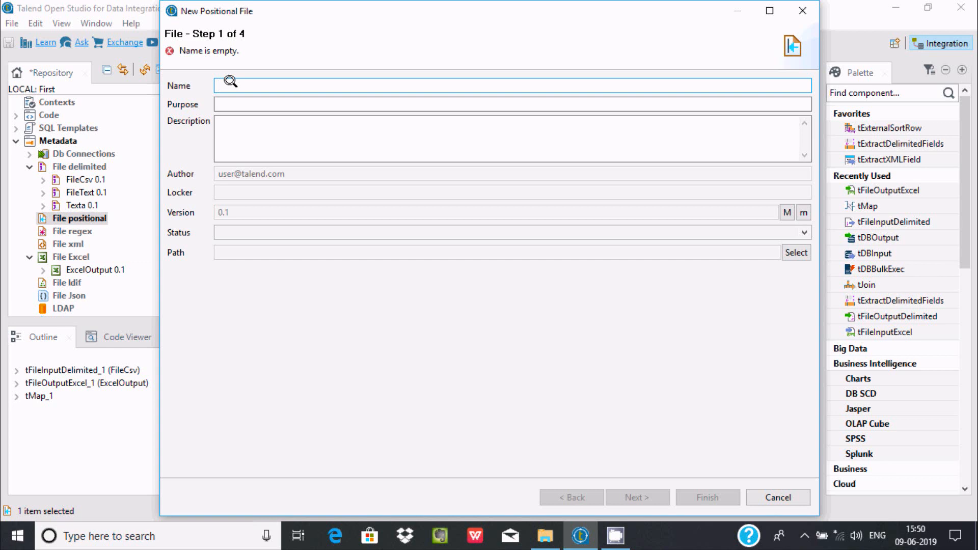
text(f)
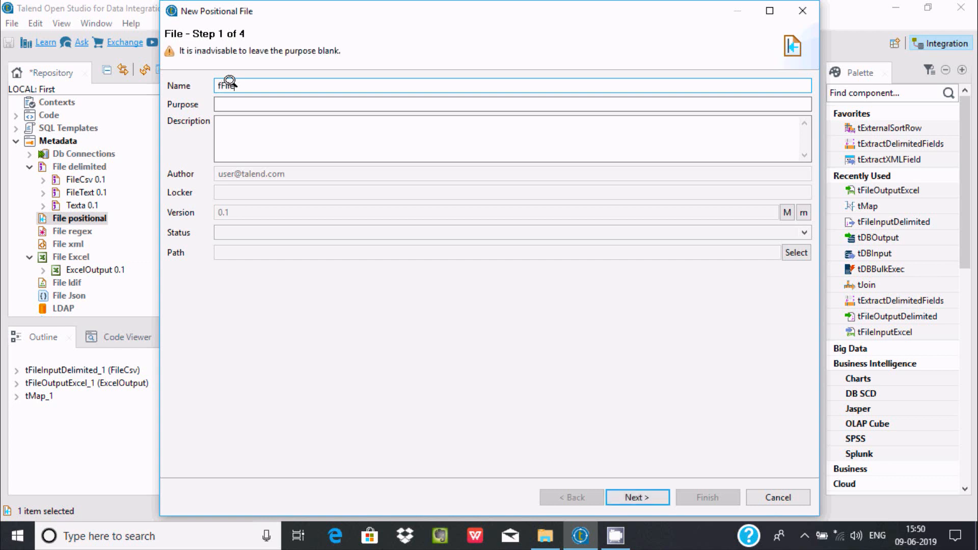
text(File)
click(641, 496)
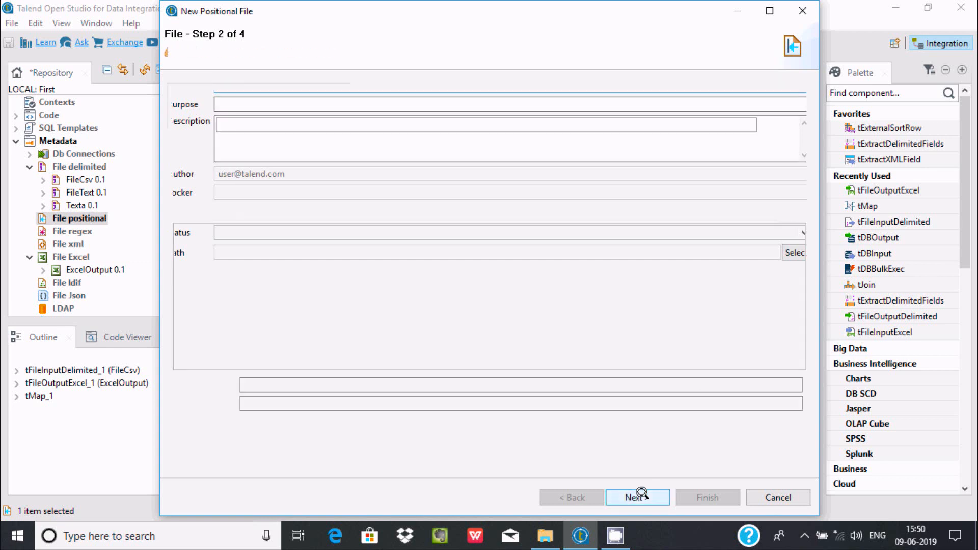
Step: Load the txt text file from the Desktop as the source of the new positional file
click(780, 125)
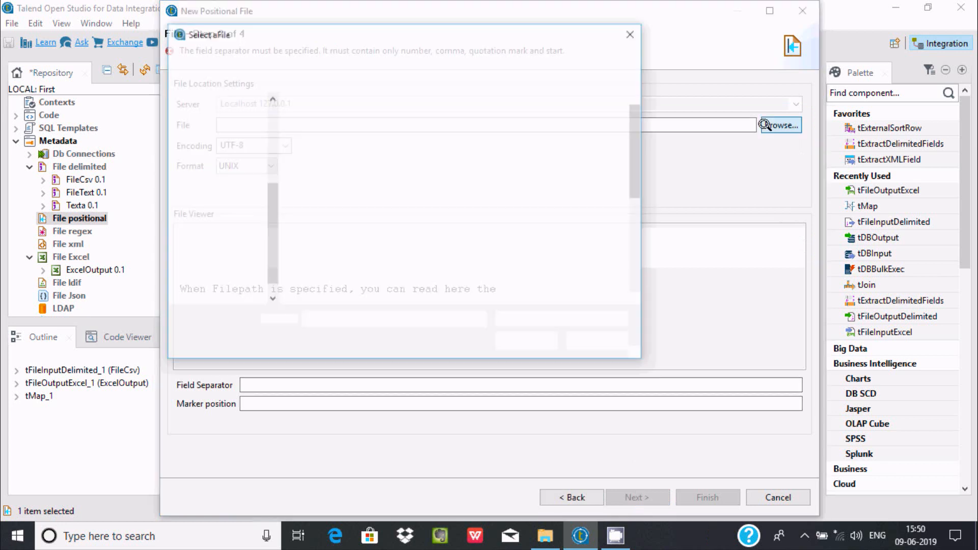
scroll(631, 231, down, 5)
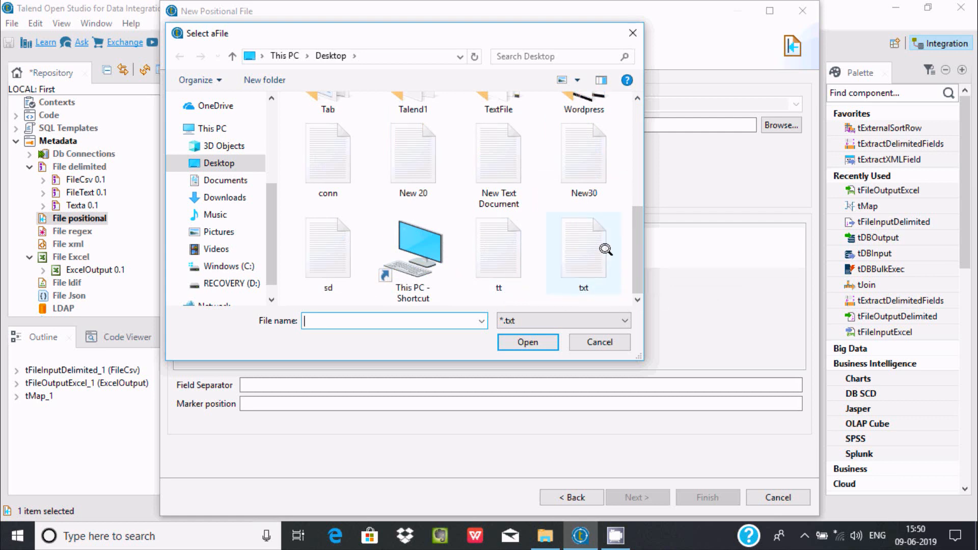
click(592, 248)
click(524, 342)
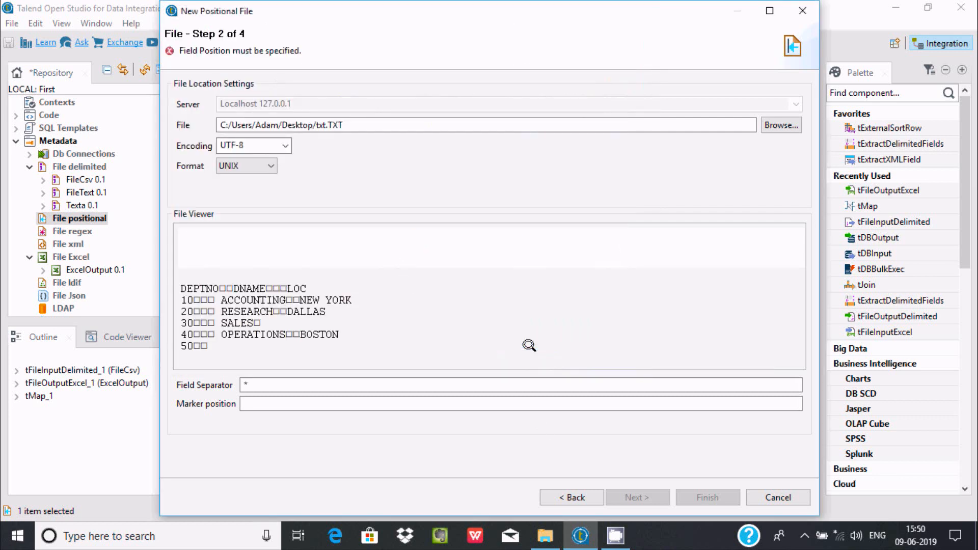
Step: Place field boundary markers at positions 6 and 16 in the viewer of the txt file
click(220, 281)
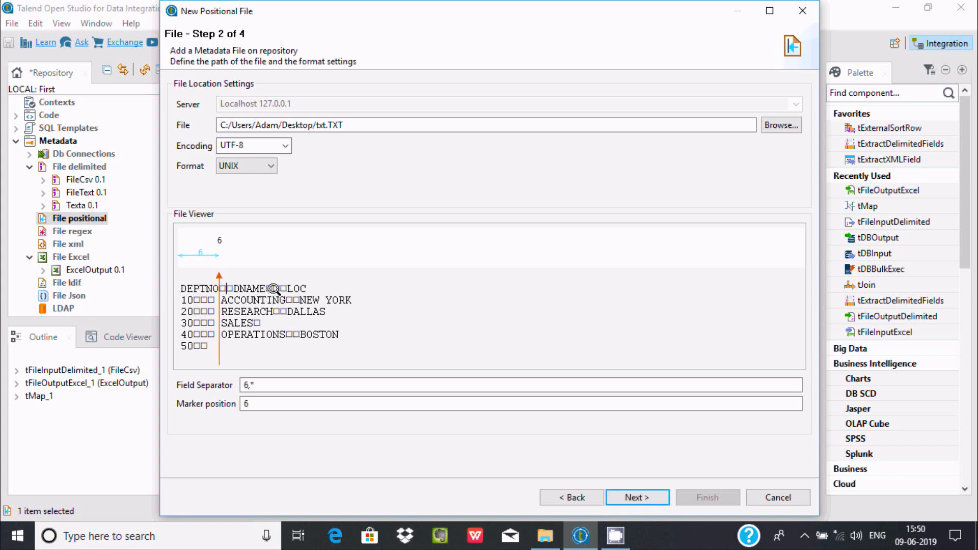
click(284, 279)
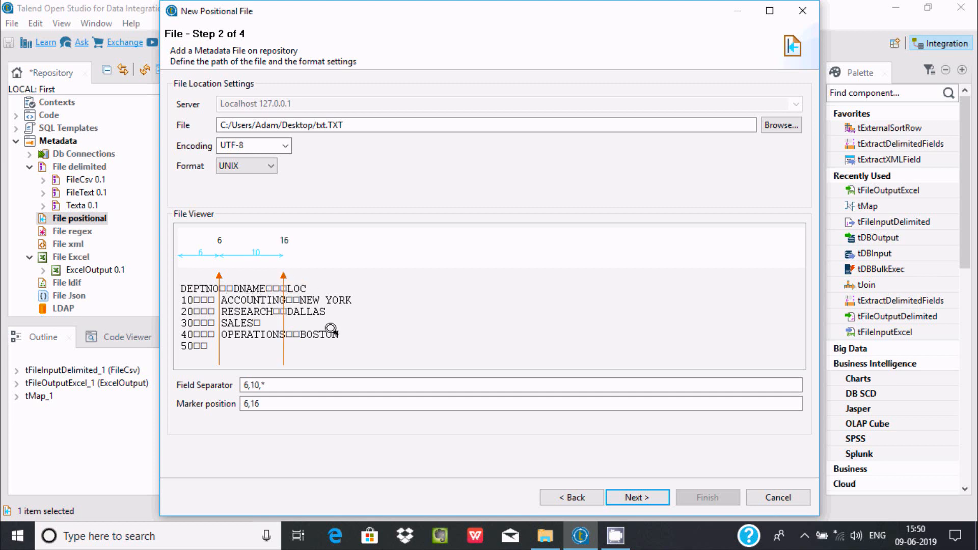
Step: Proceed to the parse settings, and check the preview against the Desktop file txt in Notepad before returning to Talend
click(636, 496)
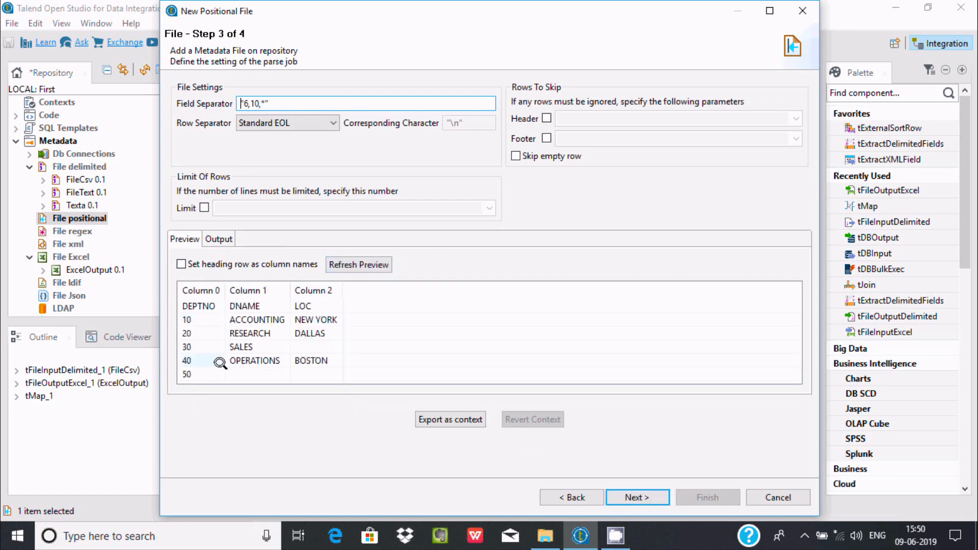
click(544, 535)
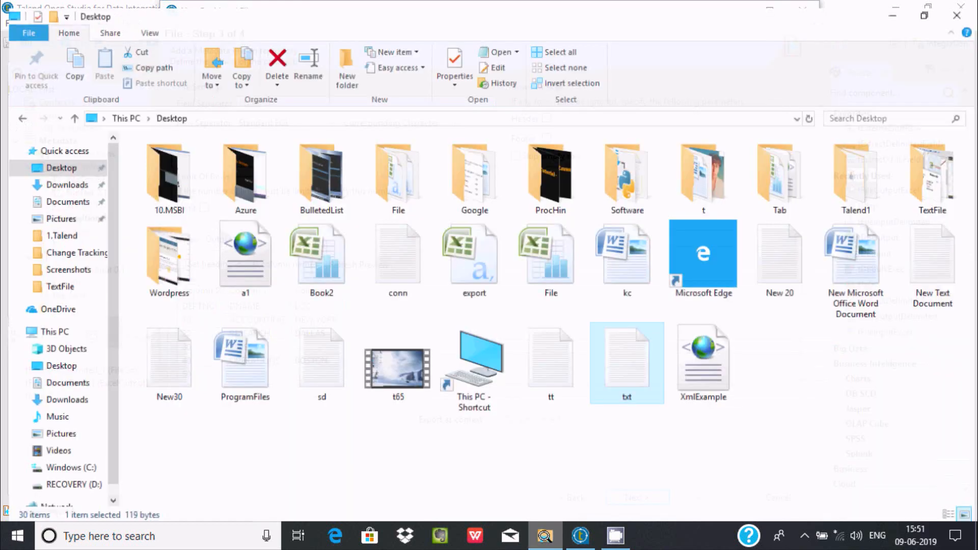
double_click(627, 361)
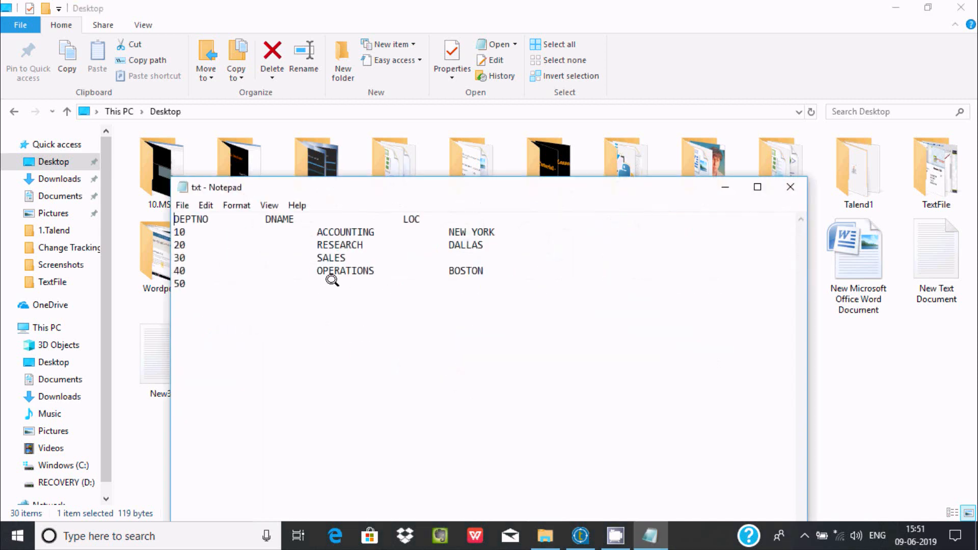
click(790, 186)
click(580, 535)
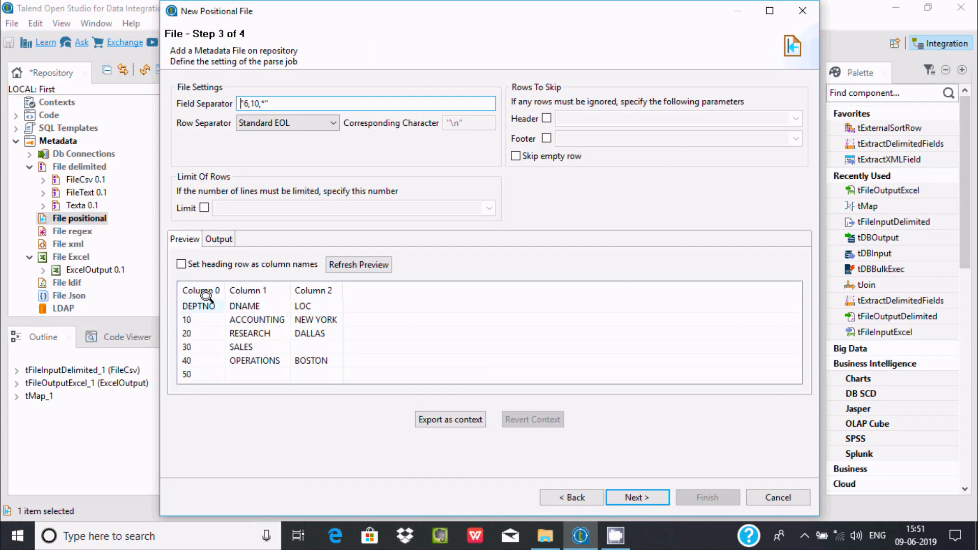
Step: Set the heading row as column names, refresh the preview, and proceed to the schema definition
click(178, 262)
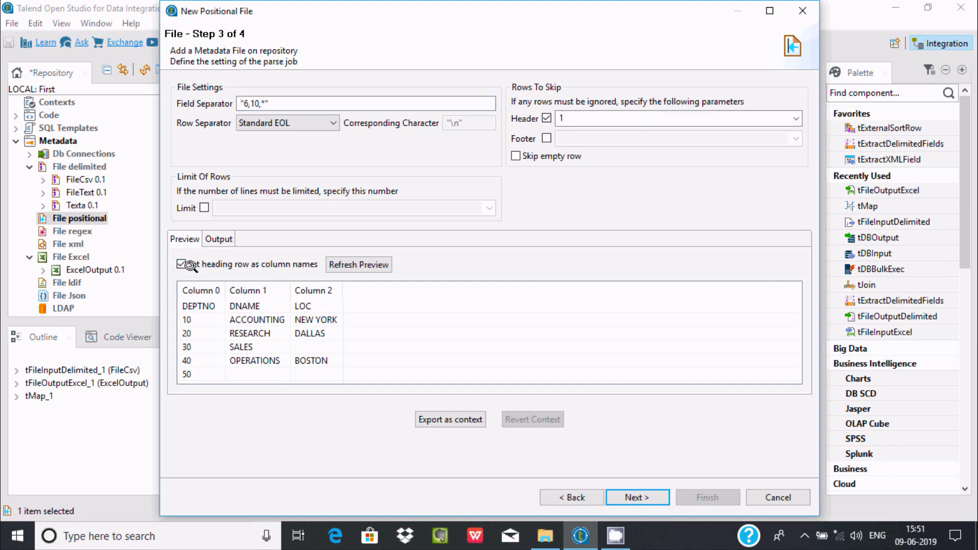
click(341, 256)
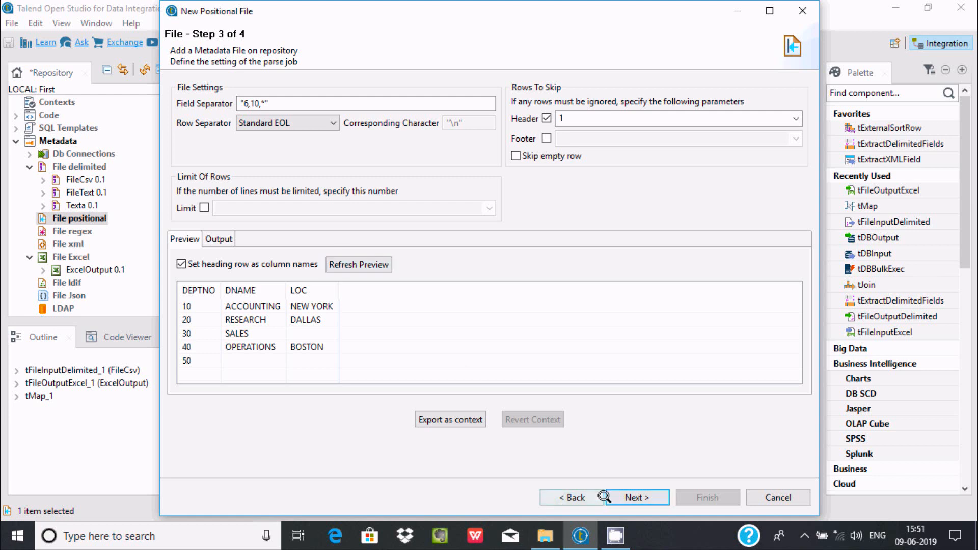
click(626, 497)
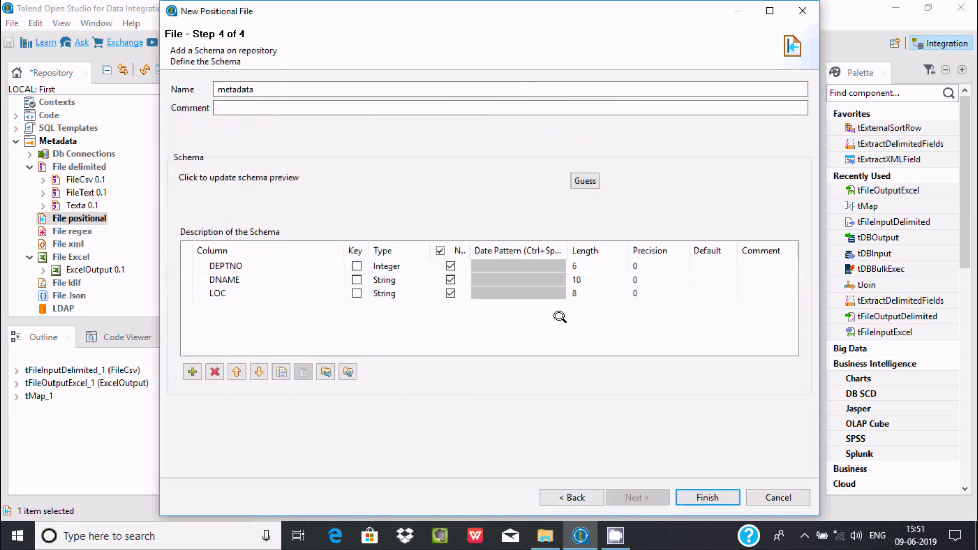
Step: Mark DEPTNO as the key column, name the schema tFilePositional, and finish creating the positional file metadata
click(356, 265)
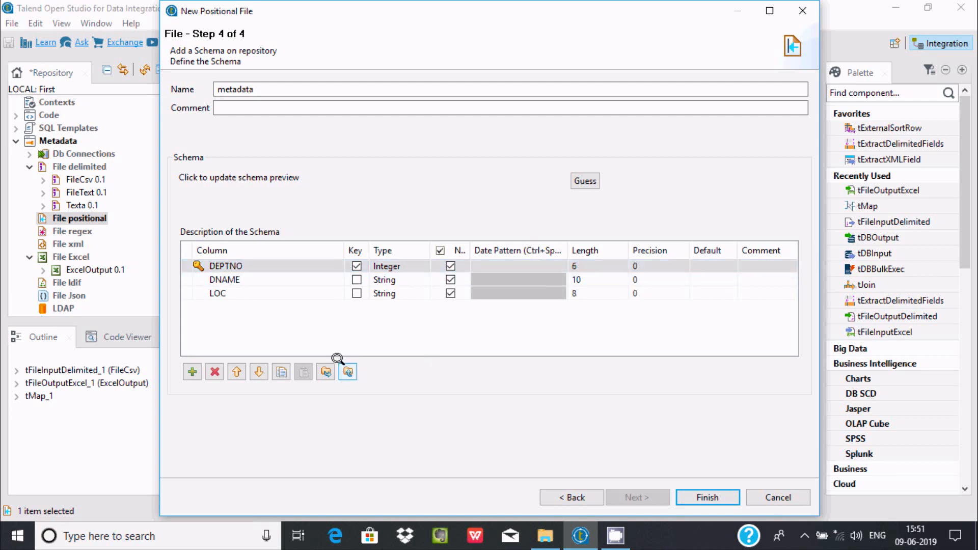
drag(258, 86, 167, 139)
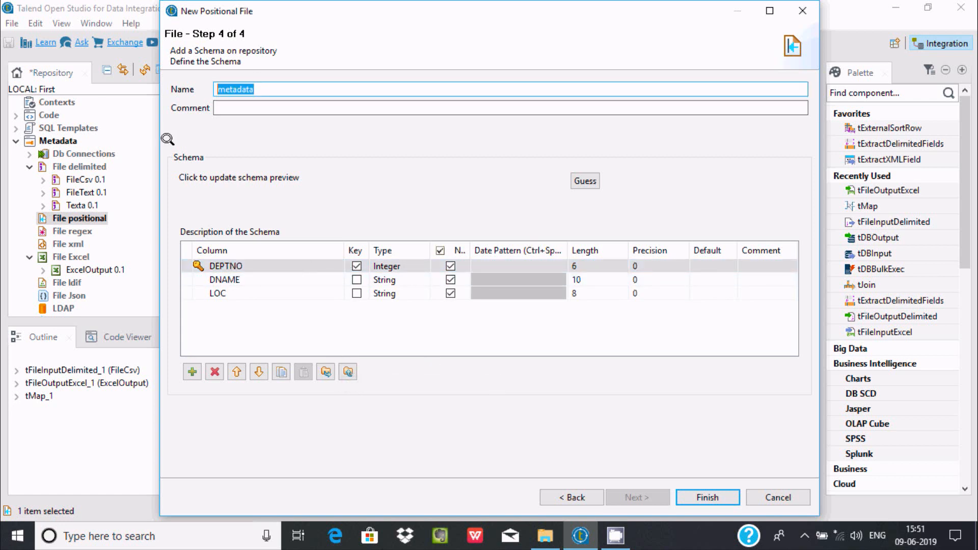
text(f)
key(BackSpace)
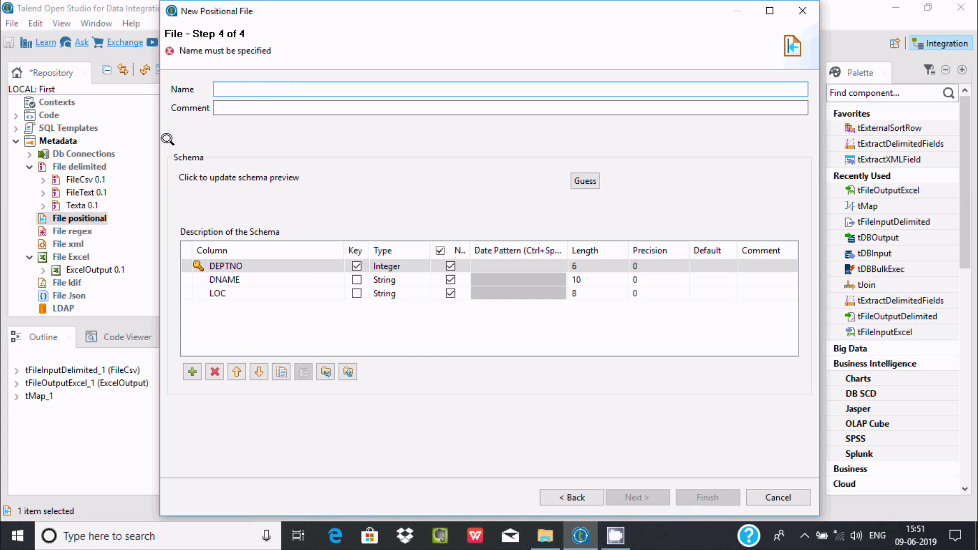
text(tFilePositional)
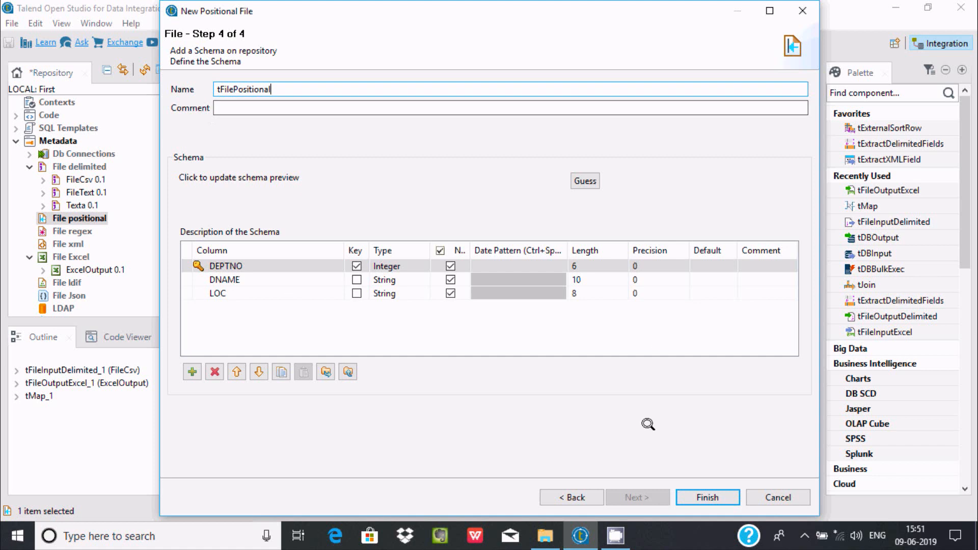
click(693, 495)
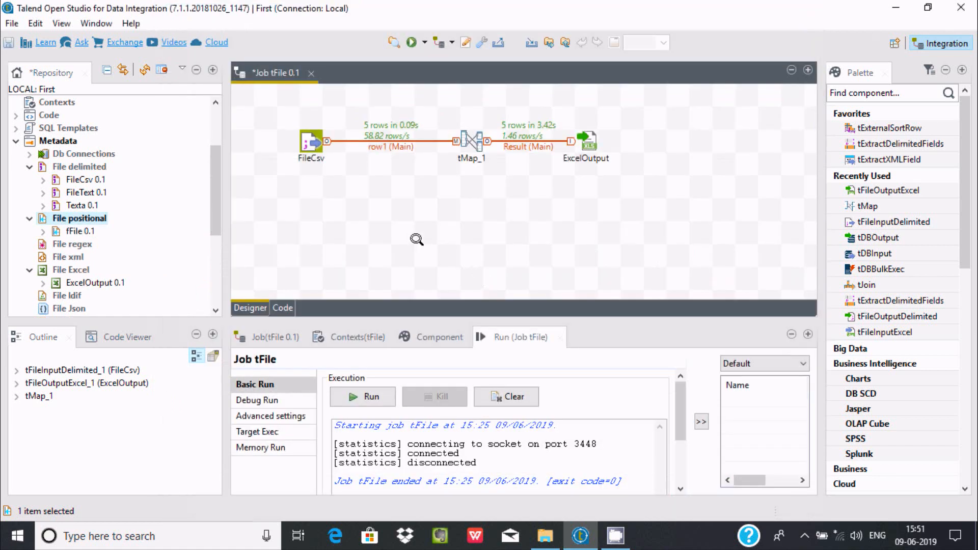
Step: Expand the fFile entry in the repository down to the columns of its tFilePositional schema
click(43, 230)
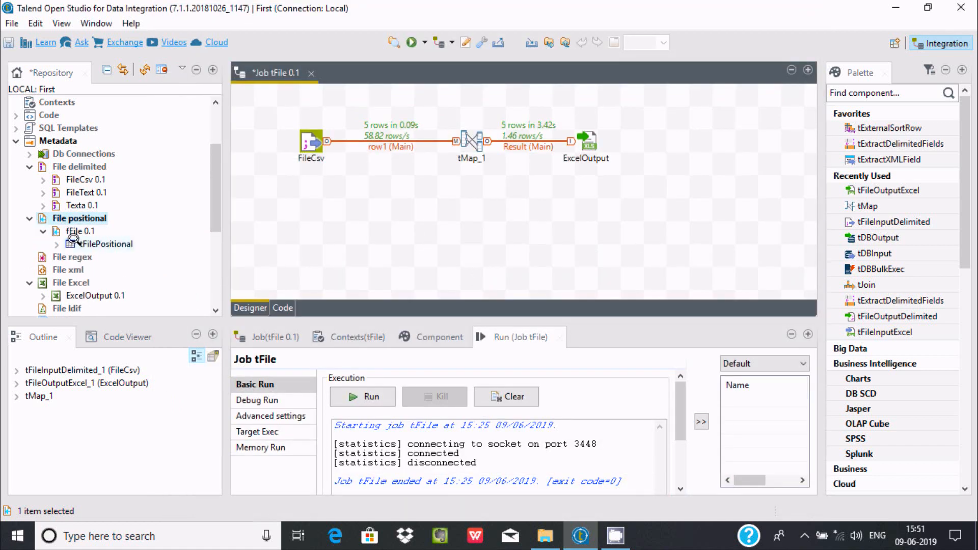
click(56, 244)
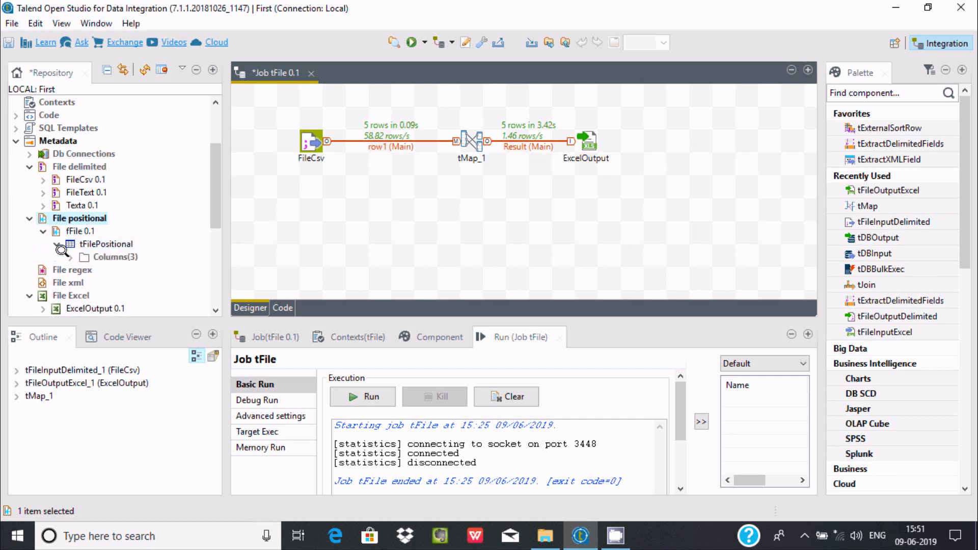
click(69, 256)
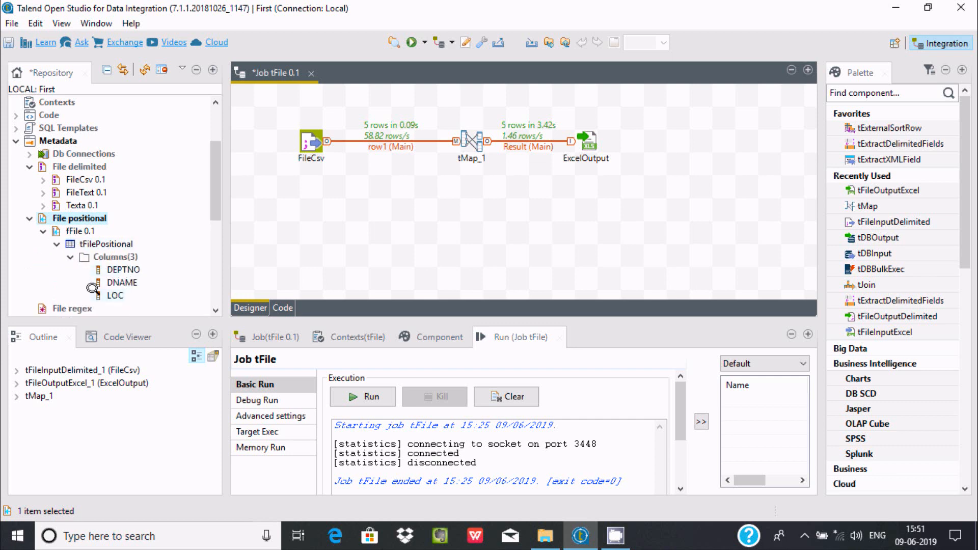